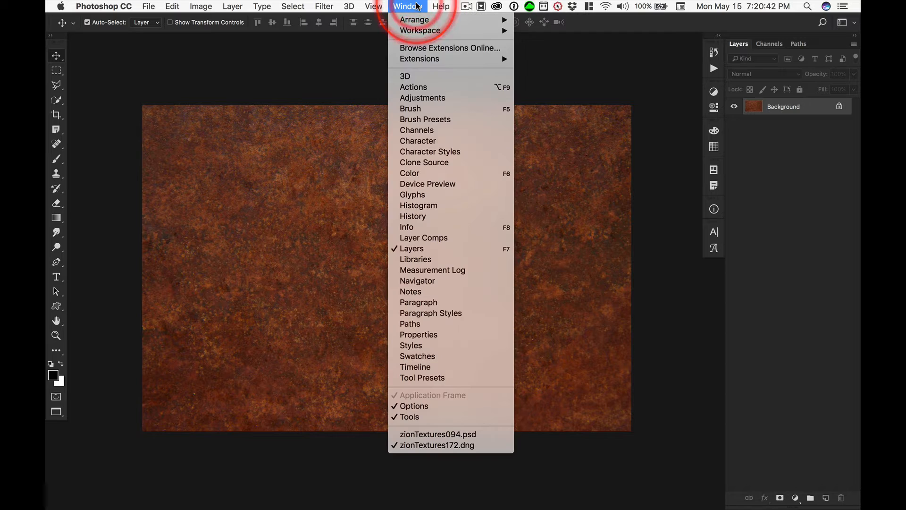
# - Create a new action named "5000 px Camera Raw" in the 5000 px Textures set and start recording it
pyautogui.click(416, 85)
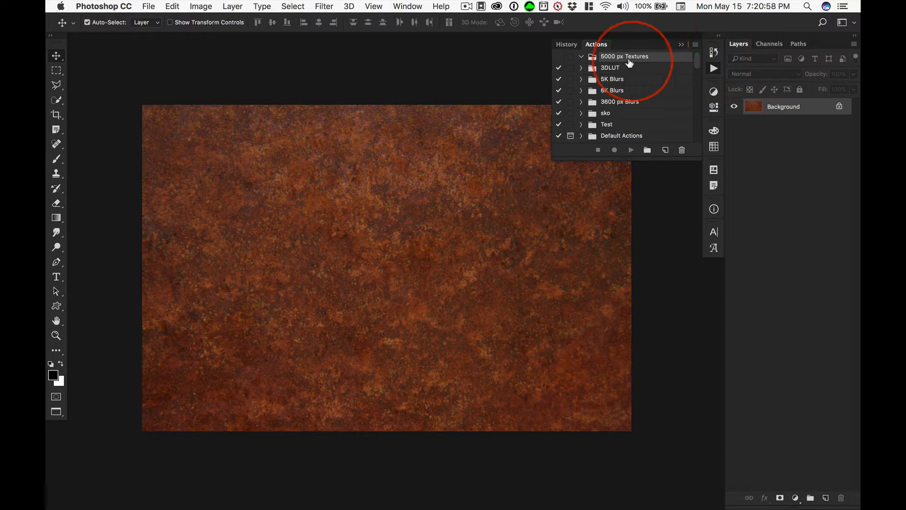
pyautogui.click(666, 151)
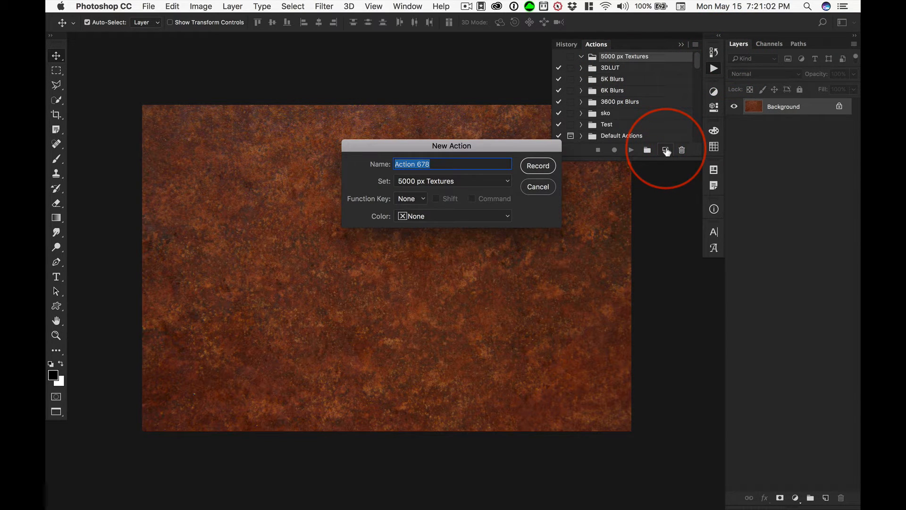
pyautogui.write('5')
pyautogui.write('000 px Came')
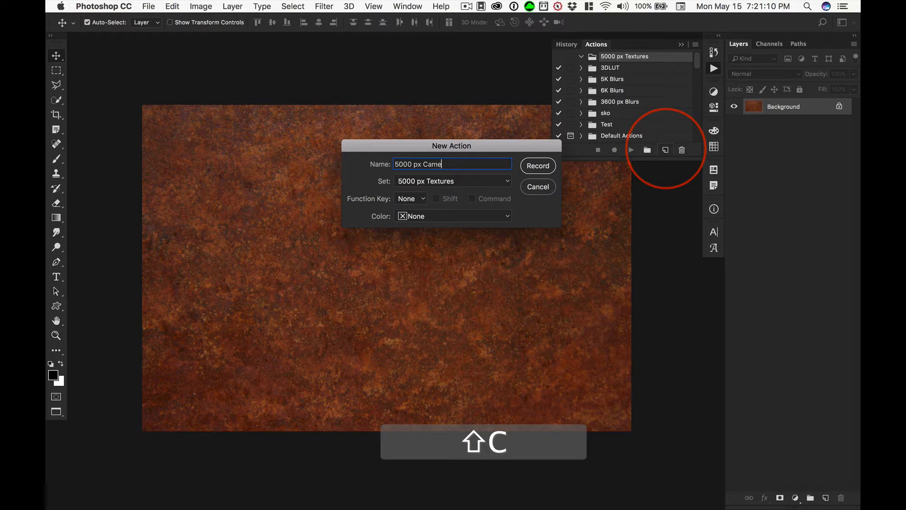
pyautogui.write('ra Raw')
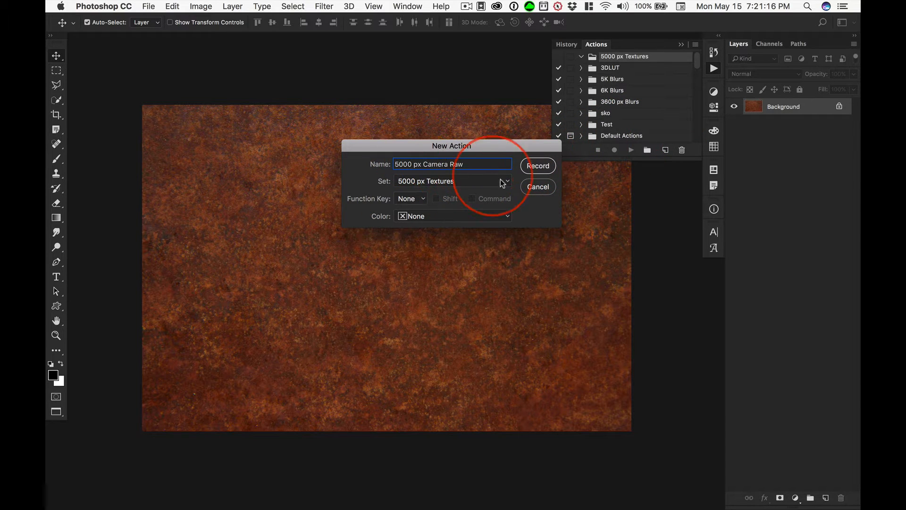
pyautogui.click(538, 166)
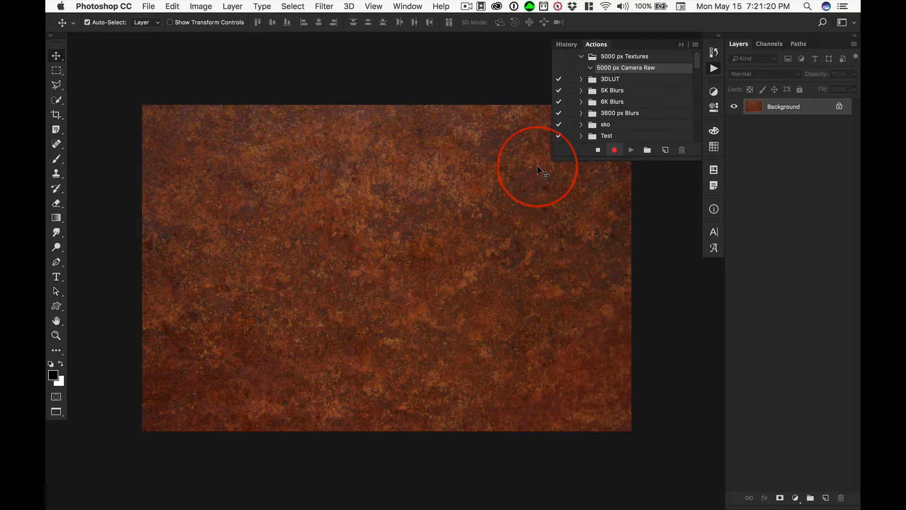
# - Convert the locked Background layer into a regular layer named "Base Image"
pyautogui.doubleClick(783, 107)
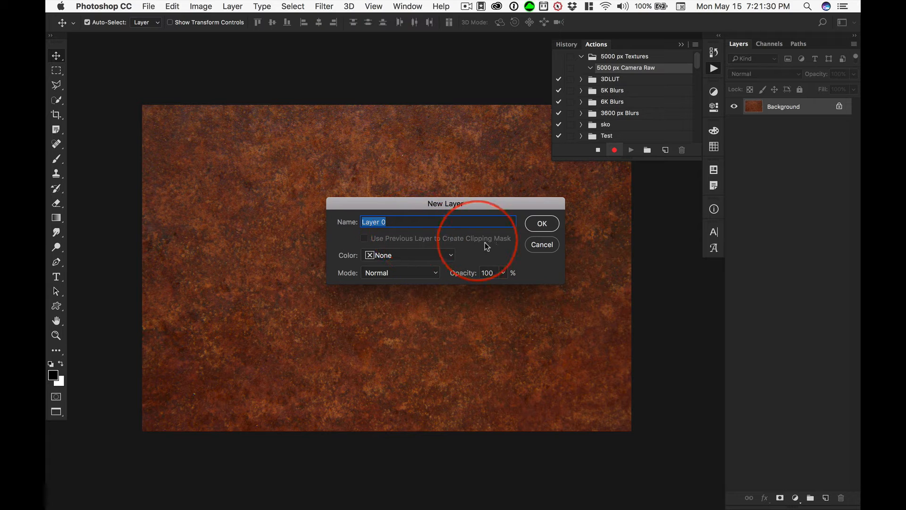
pyautogui.write('Bas')
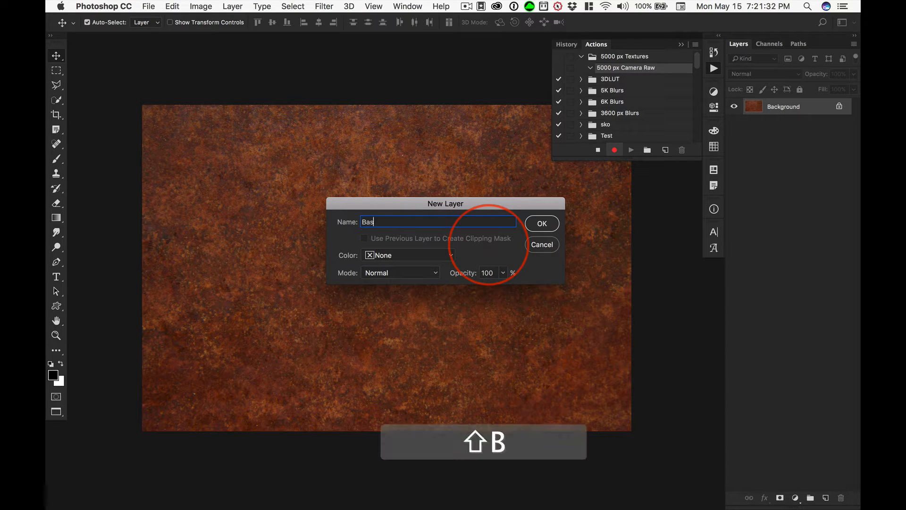
pyautogui.write('e Image')
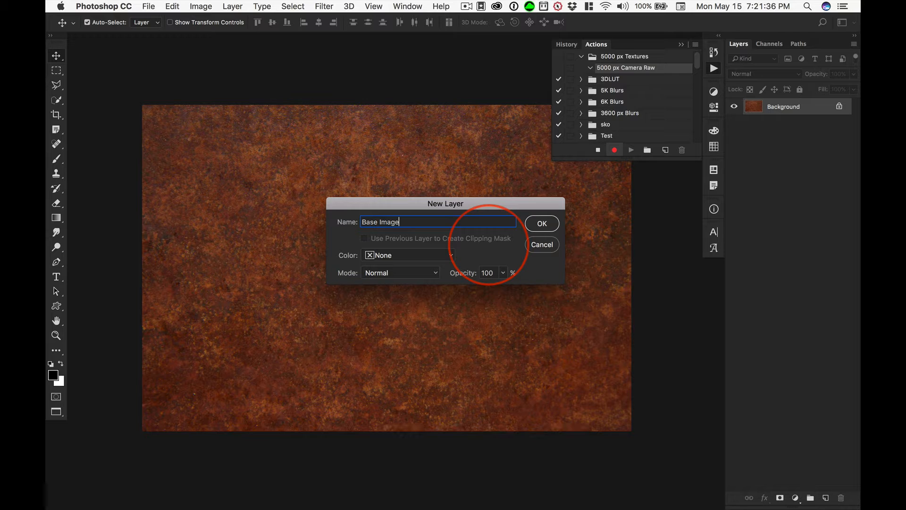
pyautogui.press('Return')
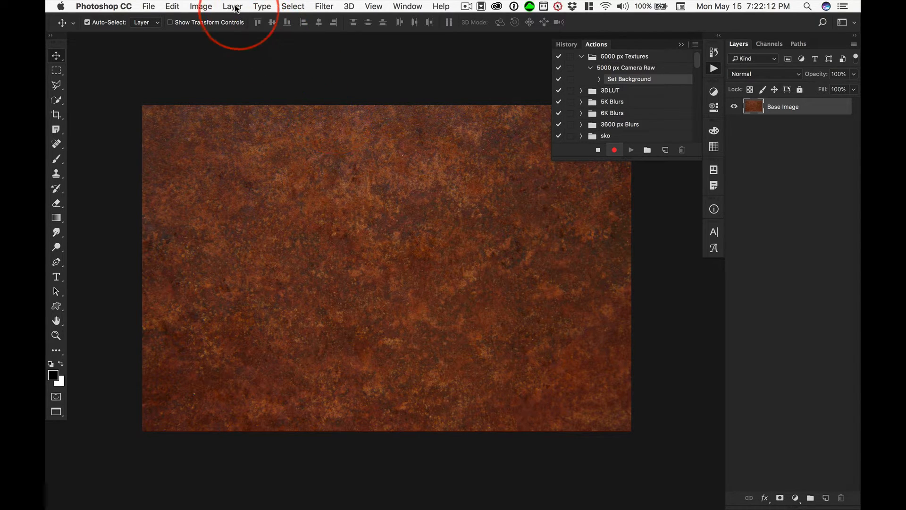
# - Resize the image to a square of 5000 by 5000 pixels with independent width and height
pyautogui.click(201, 7)
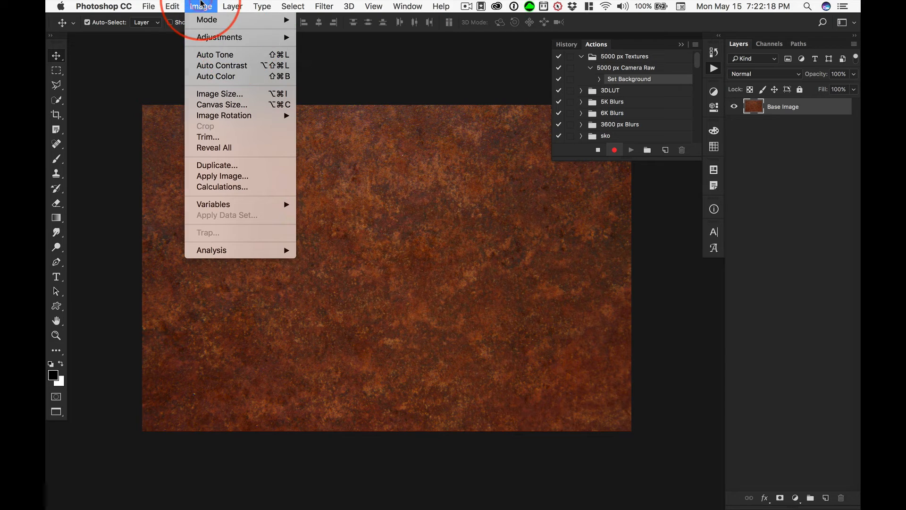
pyautogui.click(202, 6)
pyautogui.press('alt+super+i')
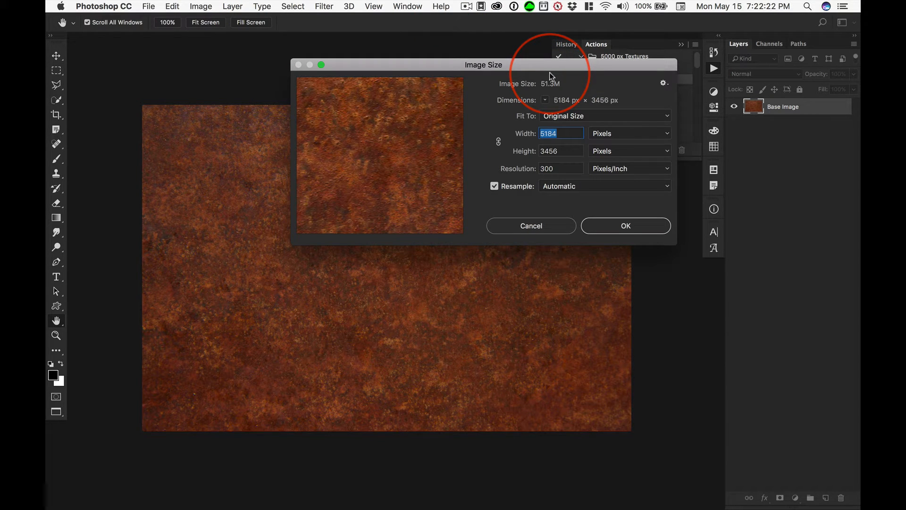
pyautogui.click(614, 134)
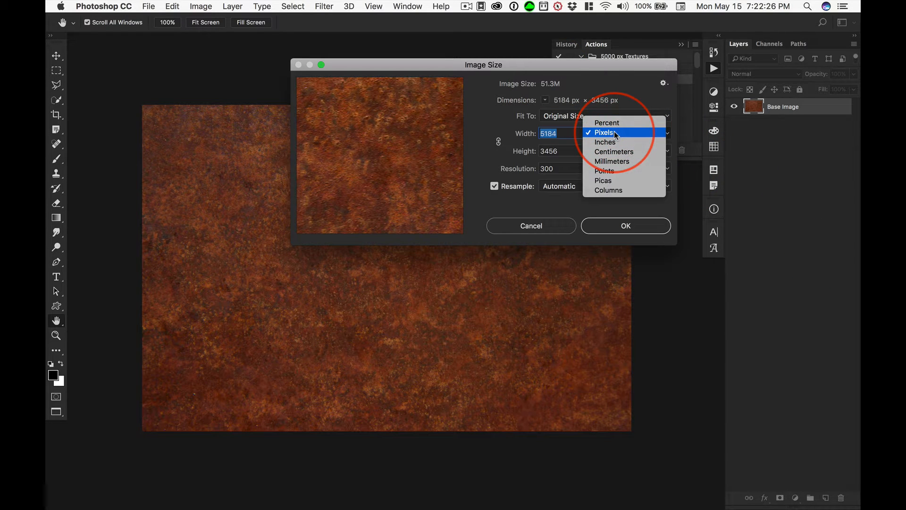
pyautogui.click(615, 134)
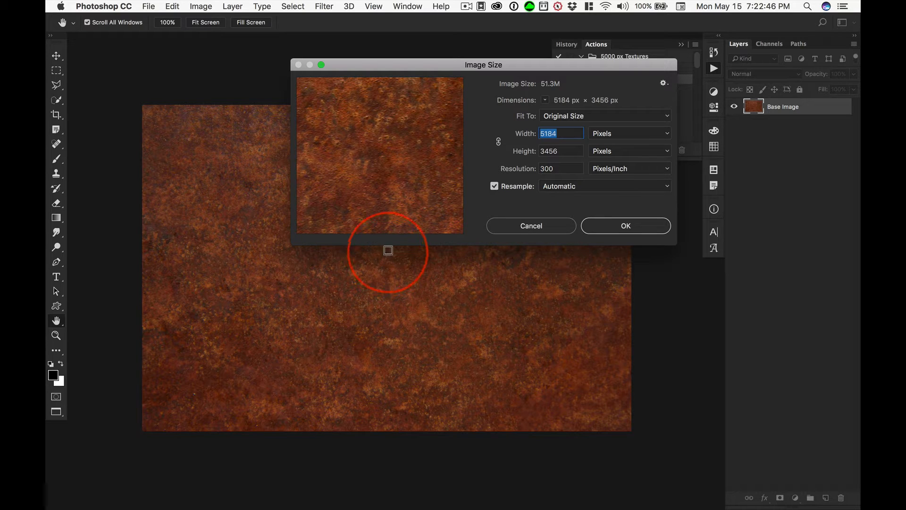
pyautogui.moveTo(393, 225)
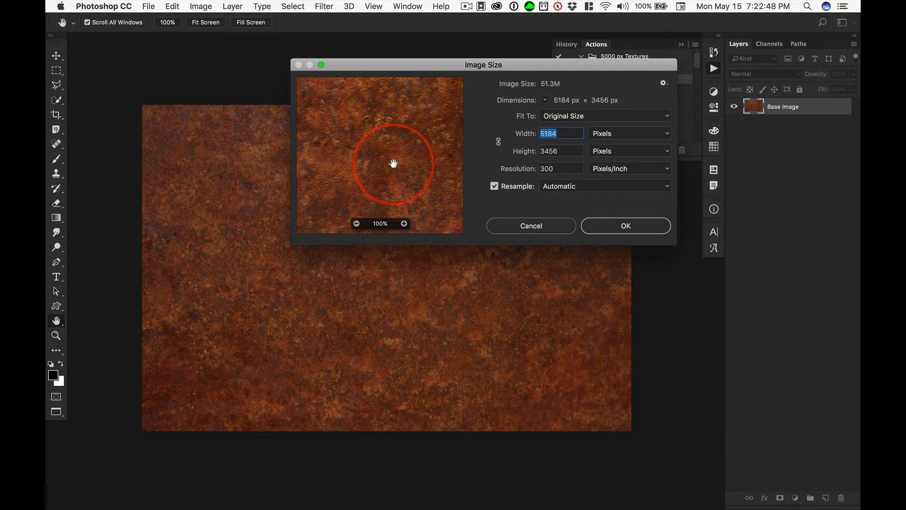
pyautogui.write('5000')
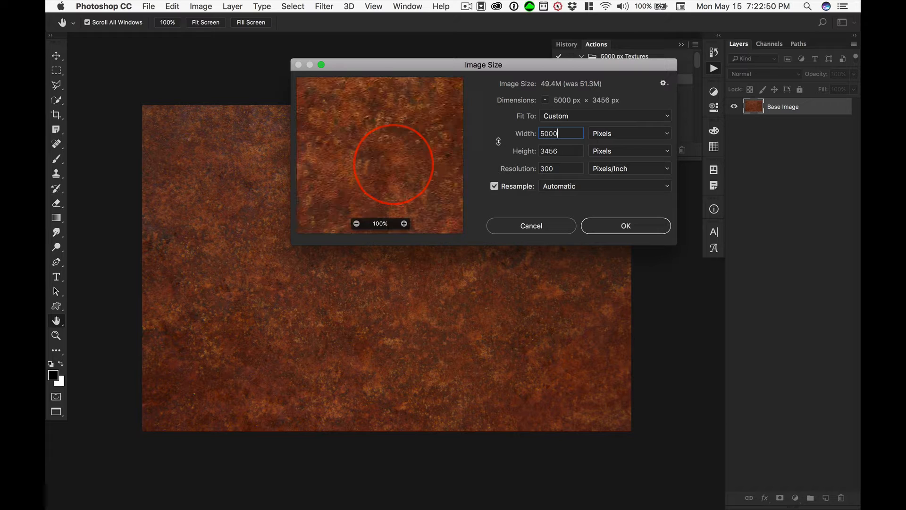
pyautogui.press('Tab')
pyautogui.write('5000')
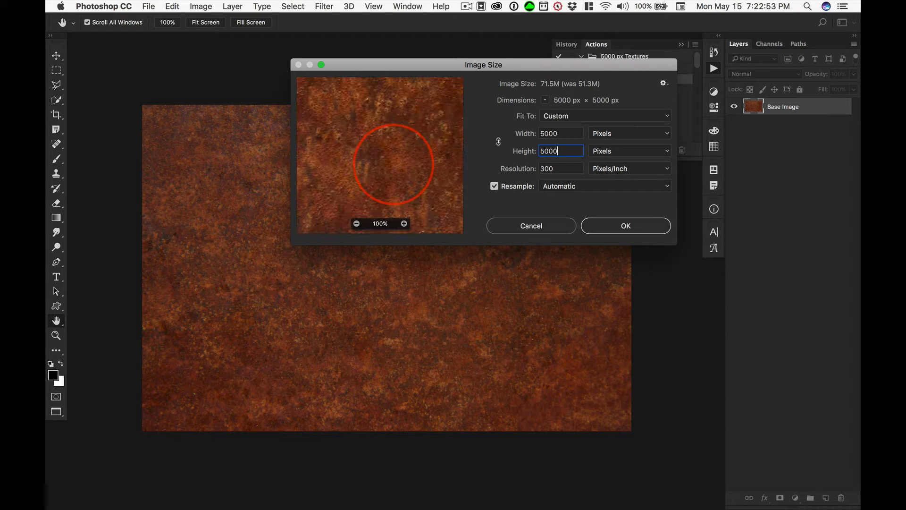
pyautogui.press('Tab')
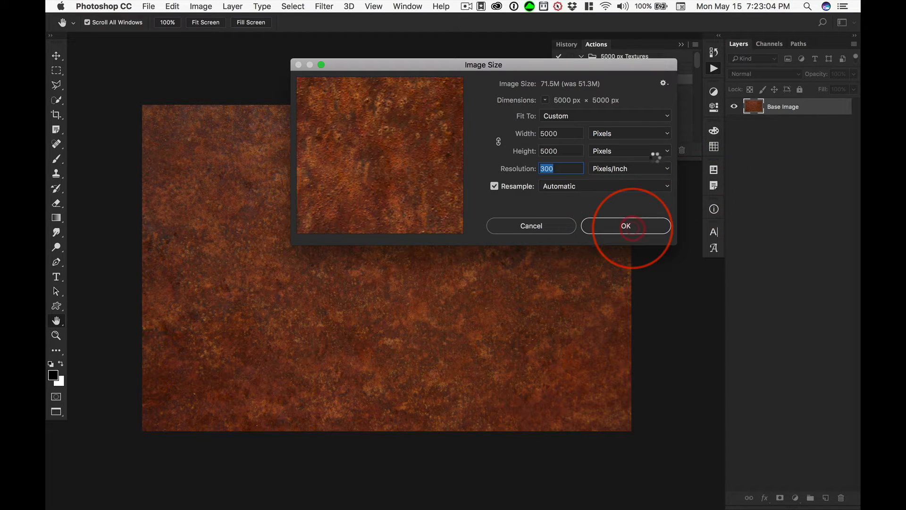
pyautogui.click(630, 227)
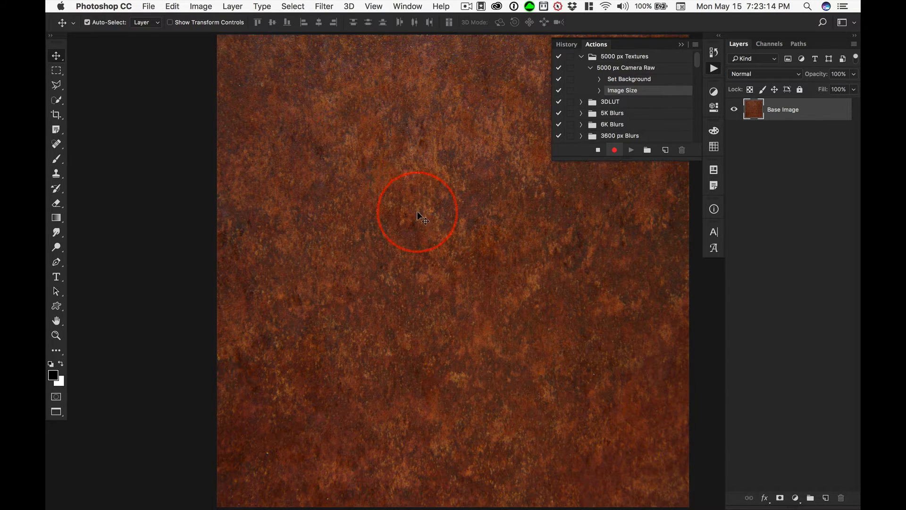
# - Inspect the resized texture and check its pixel dimensions in Image Size without changing them
pyautogui.moveTo(455, 196); pyautogui.dragTo(329, 195)
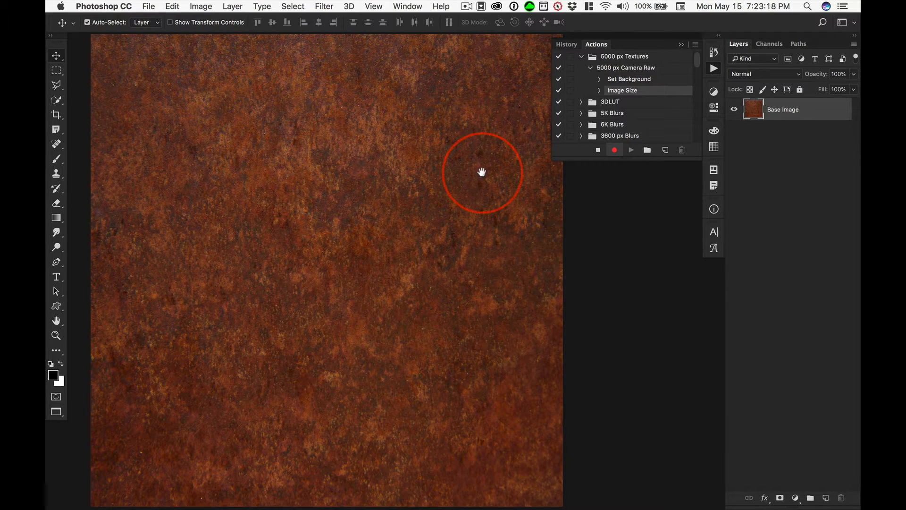
pyautogui.moveTo(455, 177); pyautogui.dragTo(439, 176)
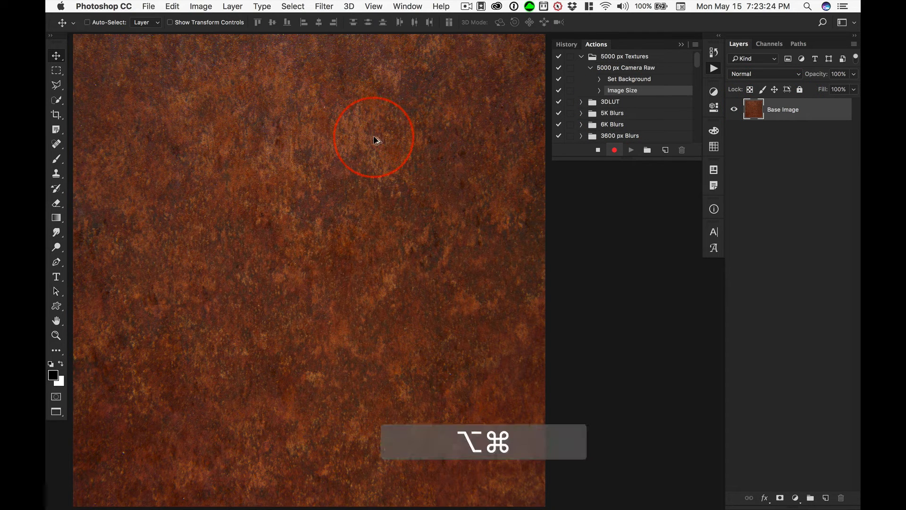
pyautogui.press('alt+super+i')
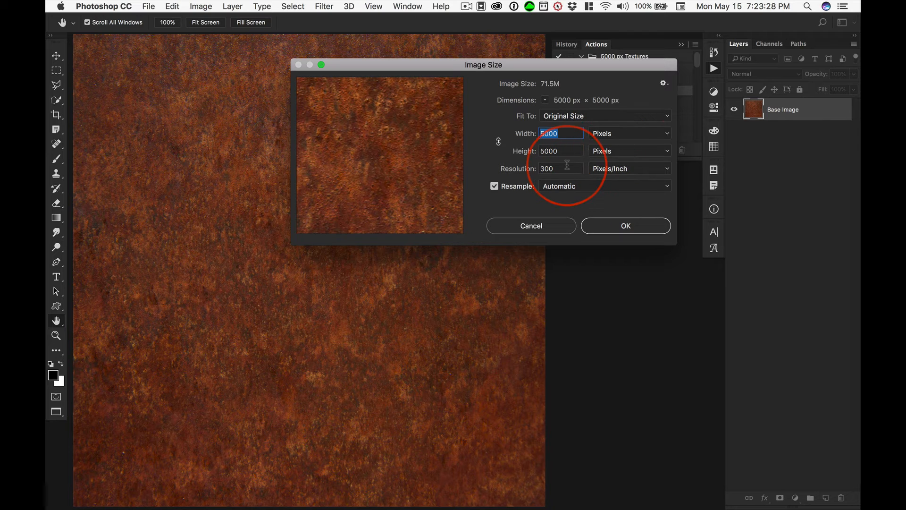
pyautogui.click(531, 224)
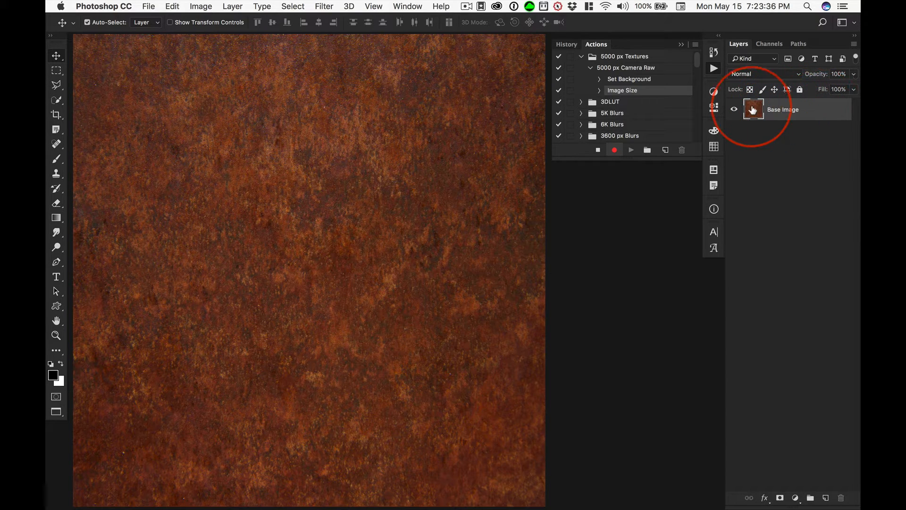
# - Convert the Base Image layer to a smart object and open the Camera Raw Filter on it
pyautogui.rightClick(825, 113)
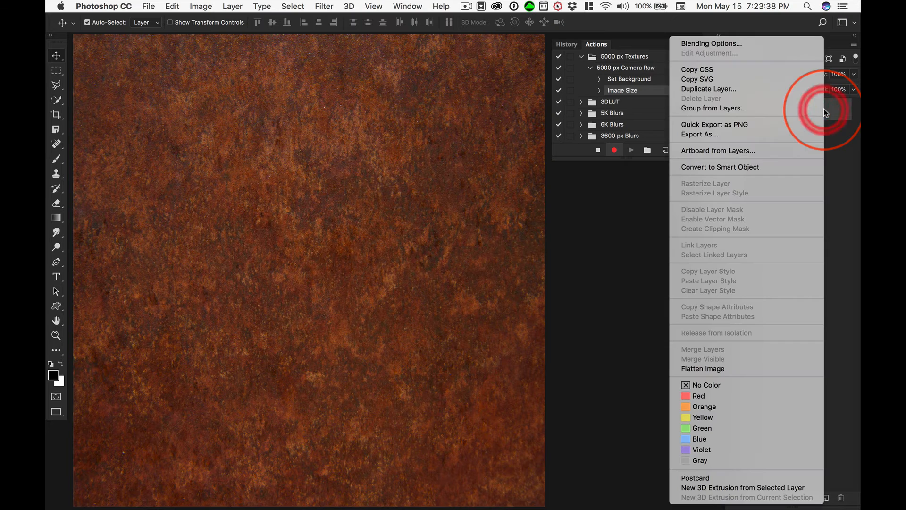
pyautogui.click(748, 167)
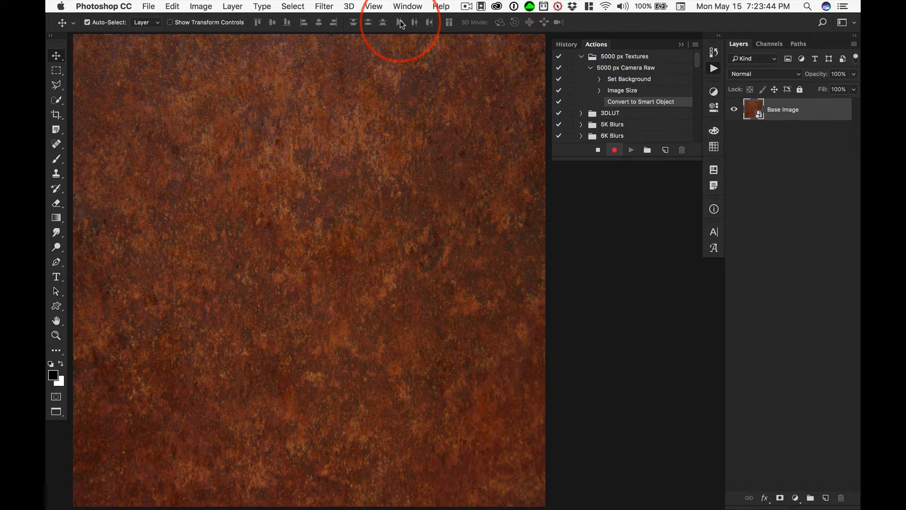
pyautogui.click(325, 7)
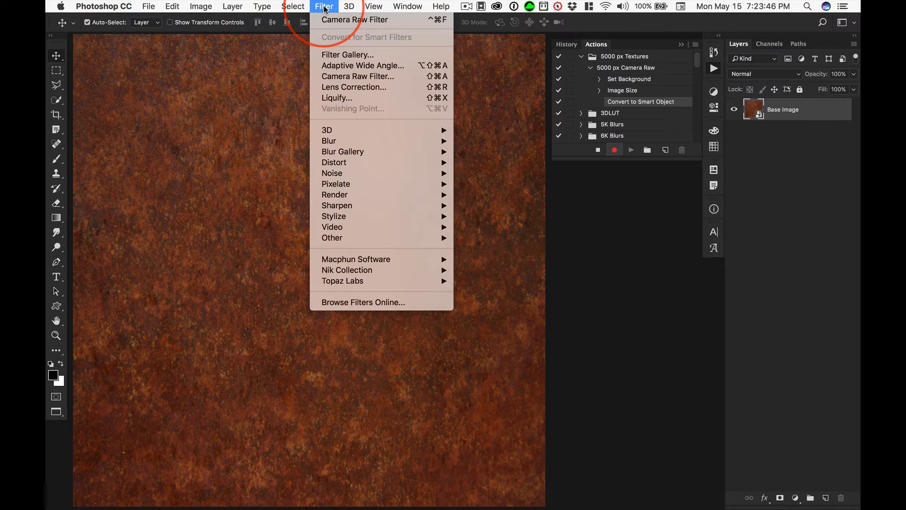
pyautogui.click(346, 77)
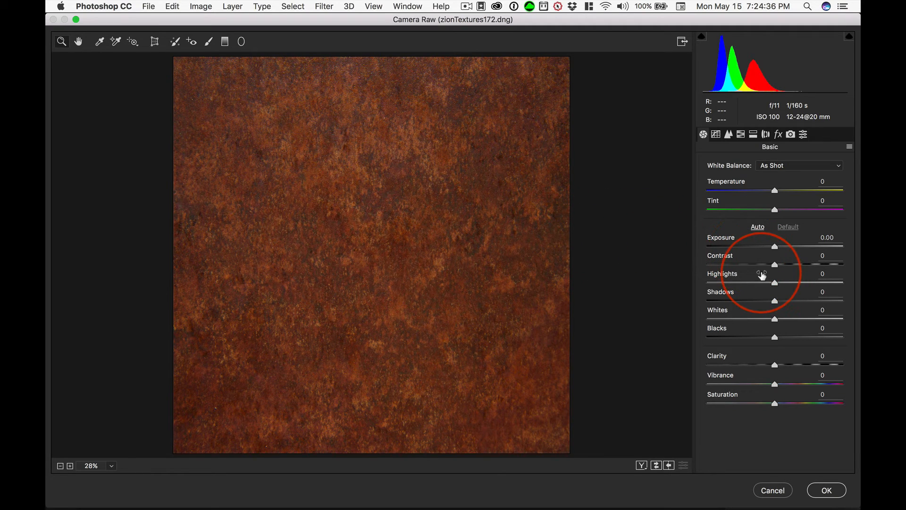
# - Apply the automatic tone correction to the texture, and raise both Clarity and Contrast to +100
pyautogui.click(758, 228)
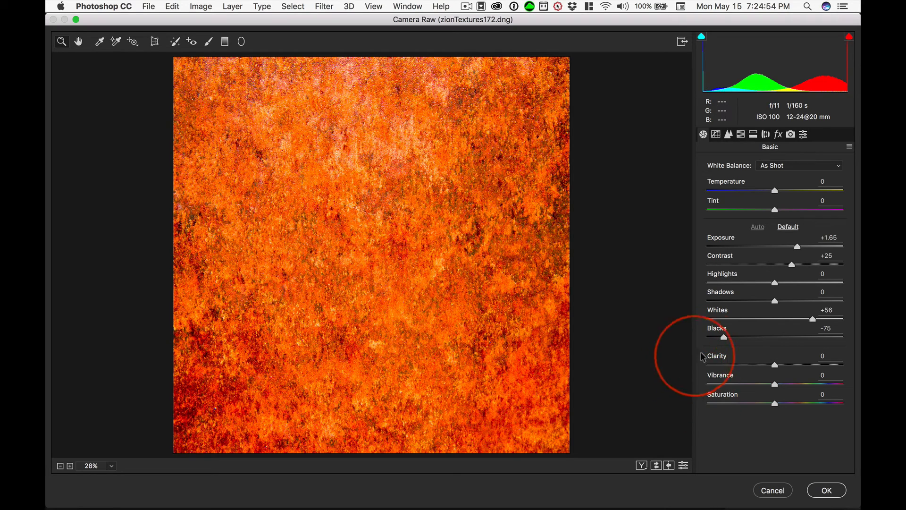
pyautogui.moveTo(774, 364); pyautogui.dragTo(852, 360)
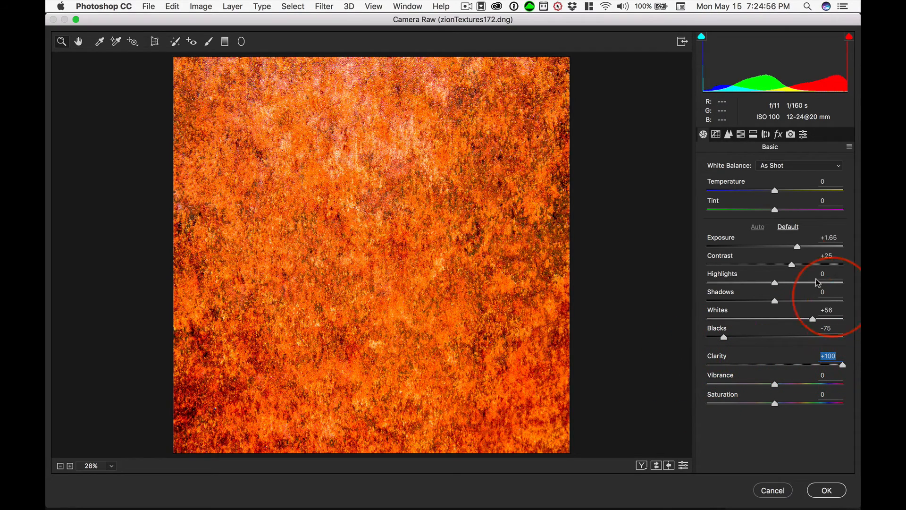
pyautogui.moveTo(726, 258); pyautogui.dragTo(823, 258)
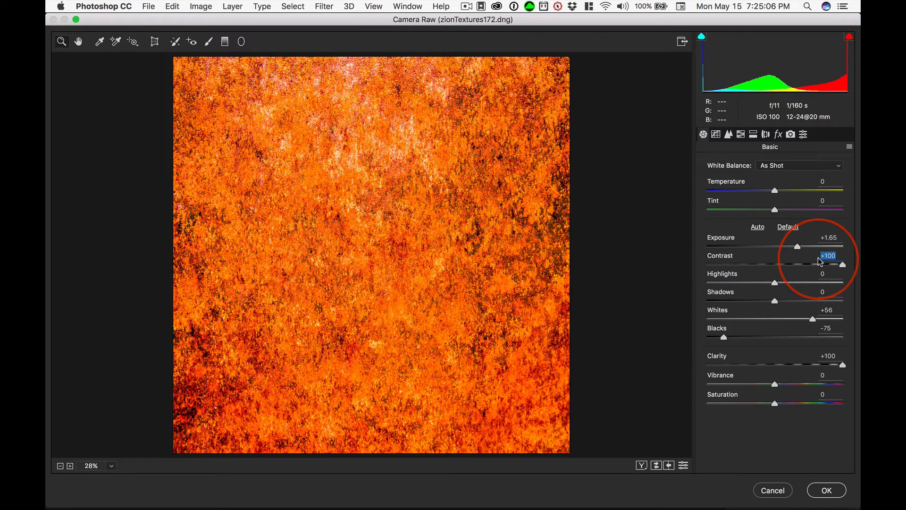
# - Set the parametric tone curve to Highlights +15, Lights +15, Darks -15 and Shadows -15
pyautogui.click(716, 135)
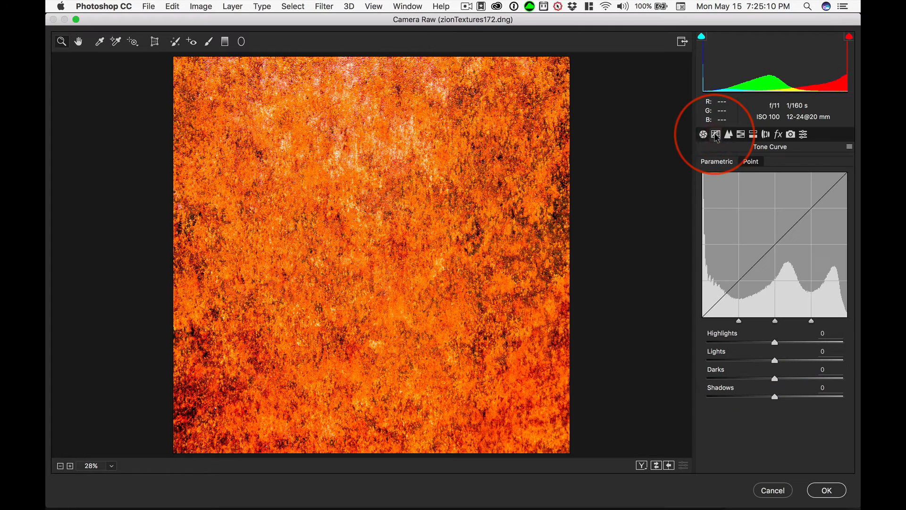
pyautogui.click(820, 333)
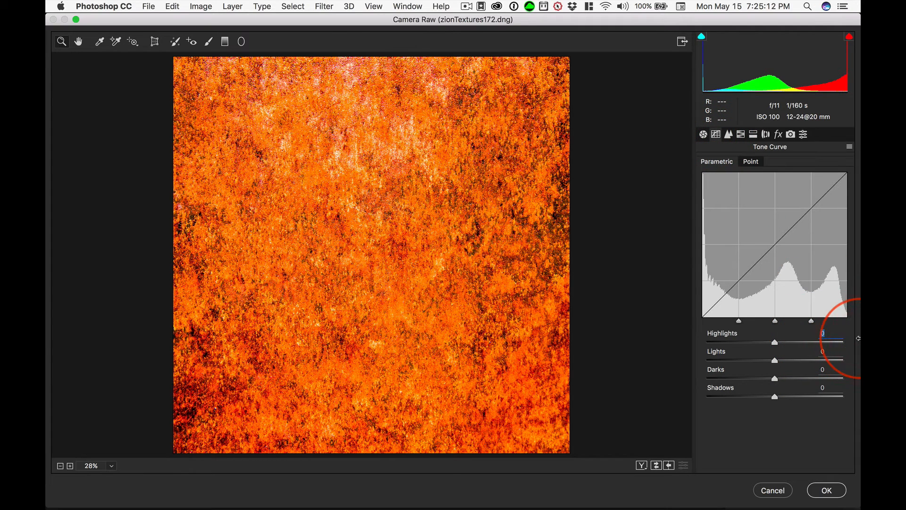
pyautogui.write('15')
pyautogui.press('Tab')
pyautogui.write('15')
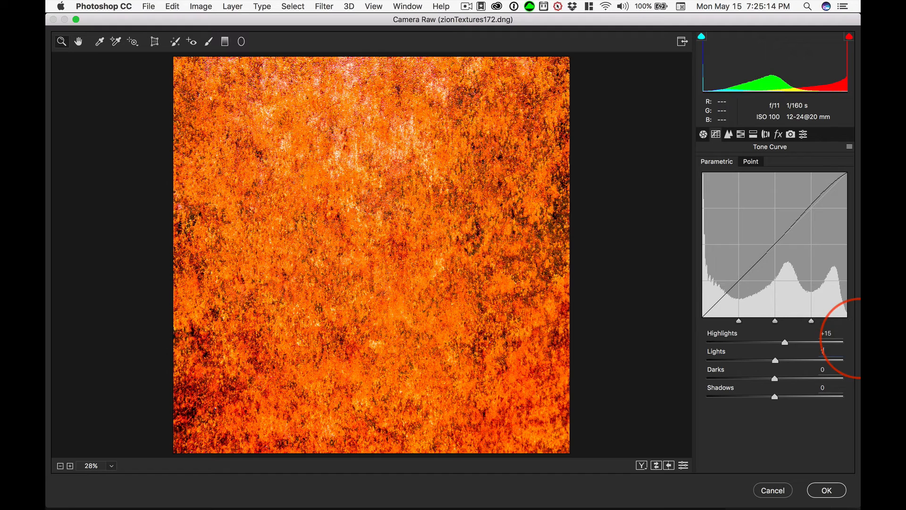
pyautogui.press('Tab')
pyautogui.write('-15')
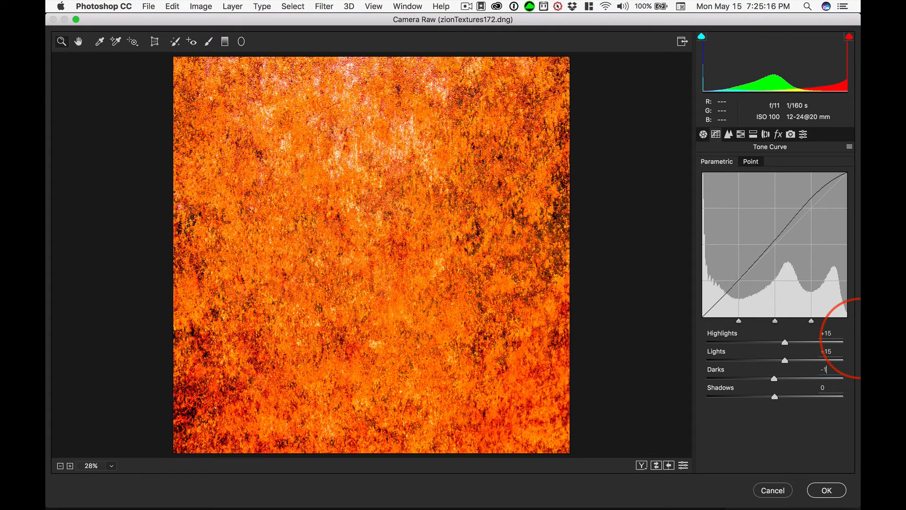
pyautogui.press('Tab')
pyautogui.write('-15')
pyautogui.press('Tab')
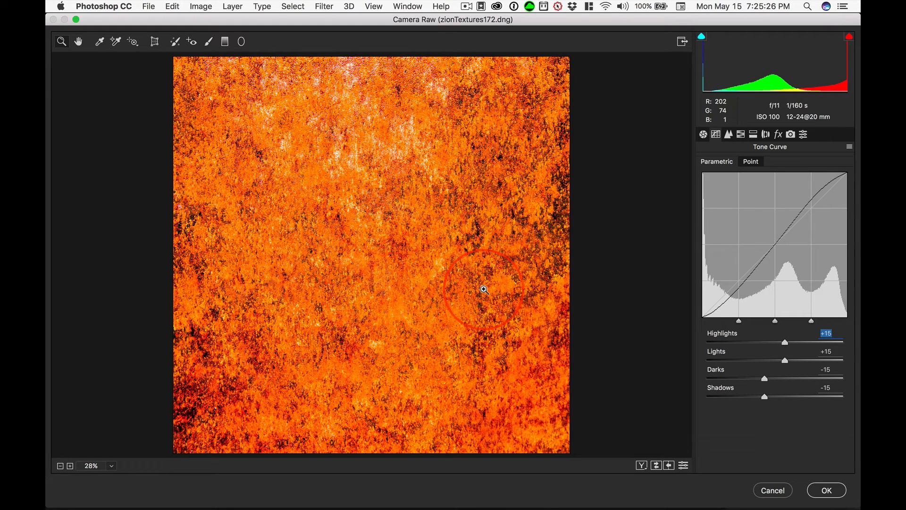
# - Set the sharpening amount to 100 in the Camera Raw detail settings
pyautogui.click(729, 135)
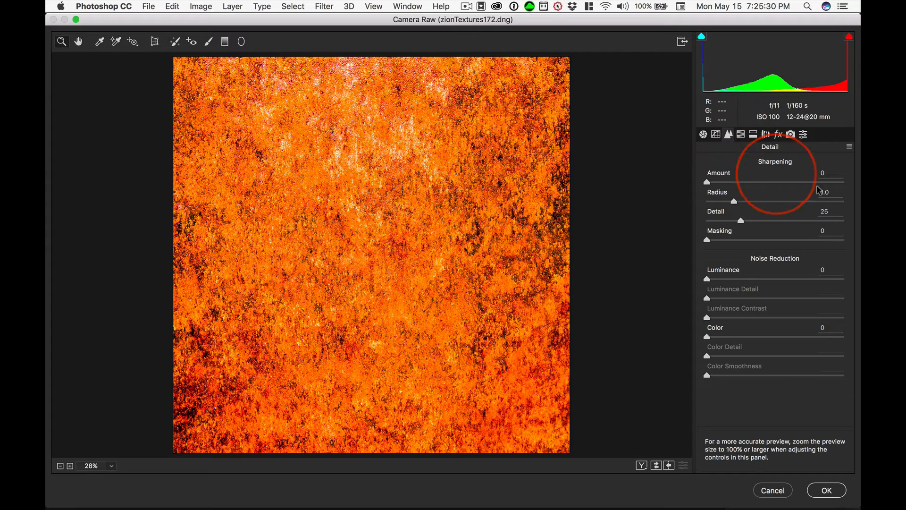
pyautogui.click(832, 173)
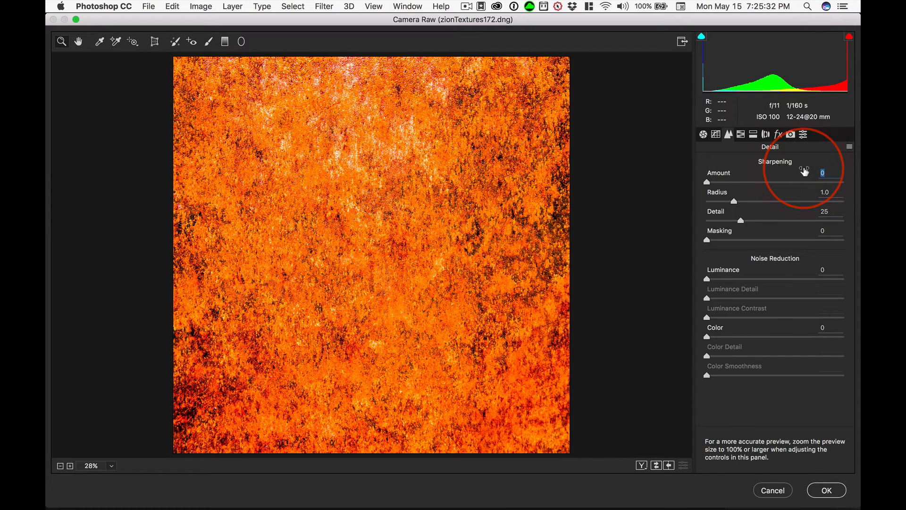
pyautogui.write('100')
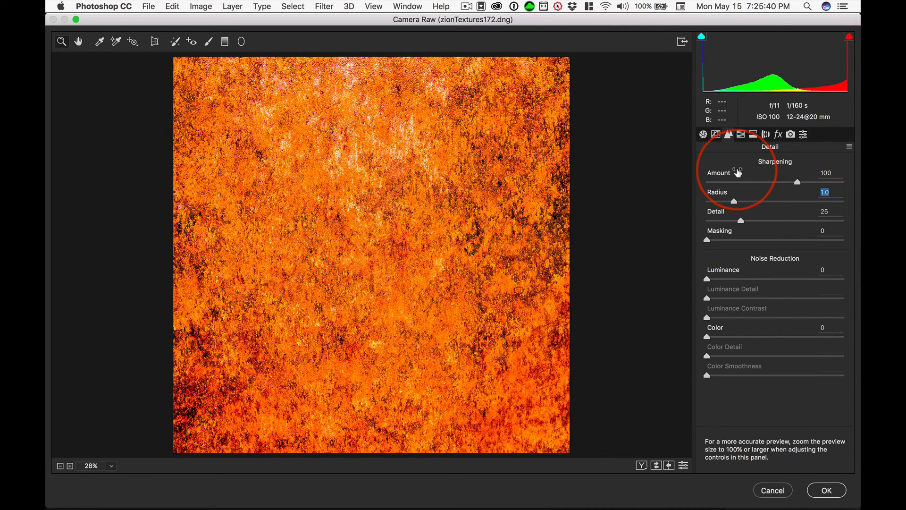
# - Apply the Camera Raw Filter with Dehaze at +100, and compare the texture with the smart filter hidden and shown
pyautogui.click(779, 136)
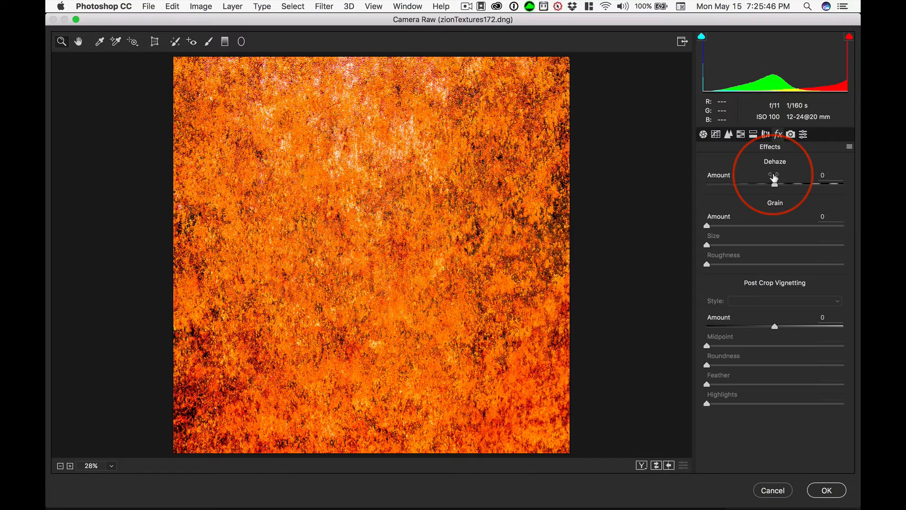
pyautogui.moveTo(774, 178); pyautogui.dragTo(857, 176)
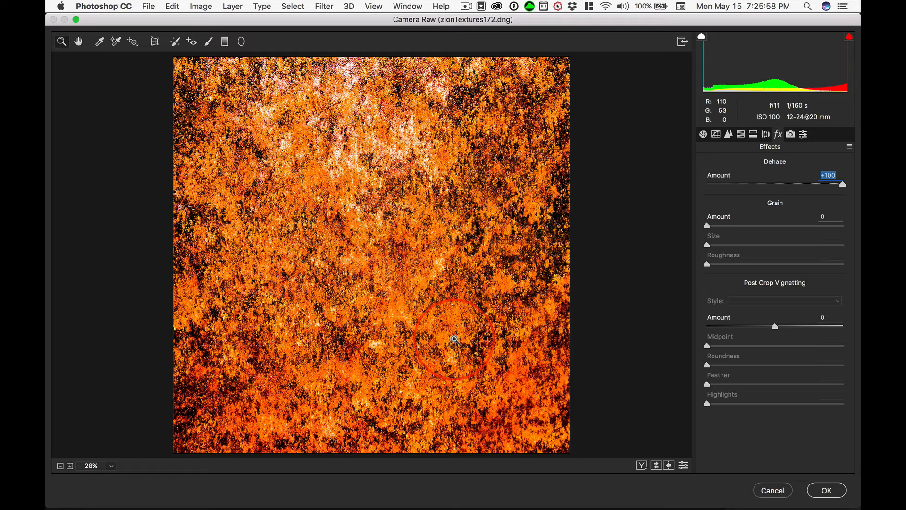
pyautogui.write('0')
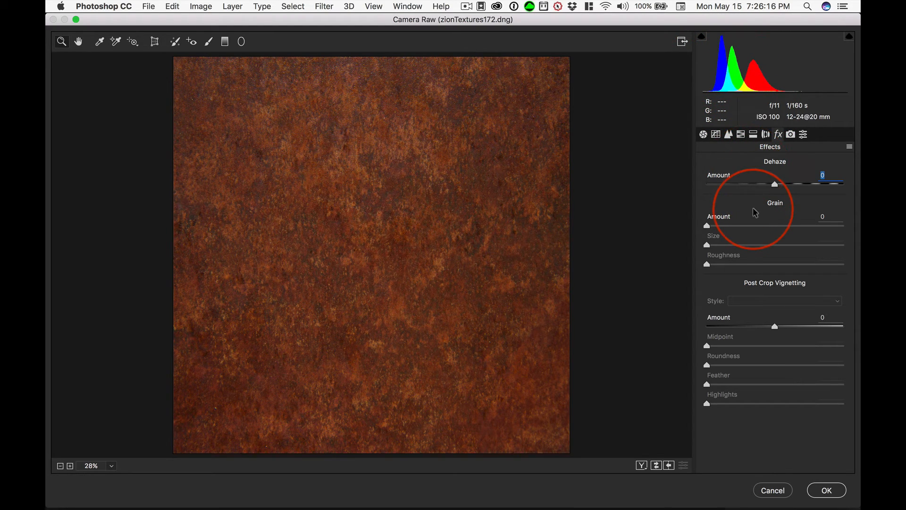
pyautogui.write('100')
pyautogui.press('Return')
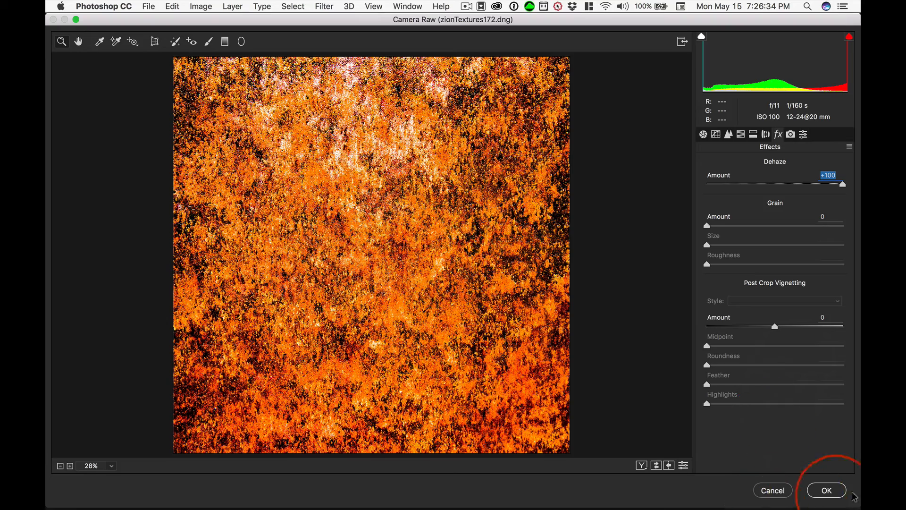
pyautogui.click(827, 491)
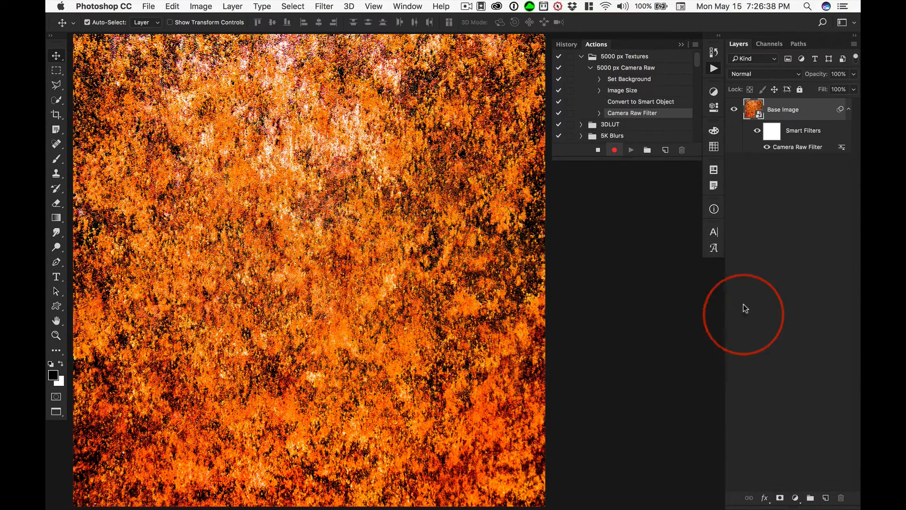
pyautogui.click(767, 147)
pyautogui.click(767, 147)
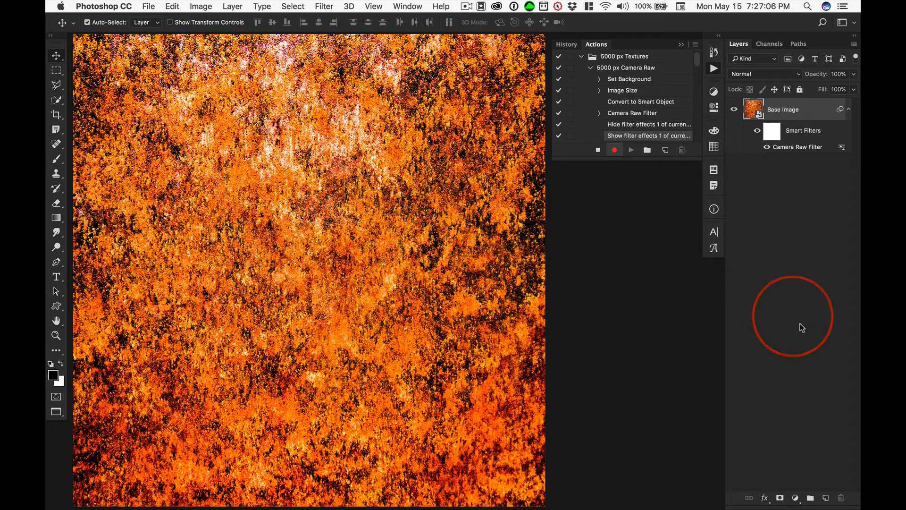
# - Create a new layer named Touch Up above the Base Image layer, with Normal mode and 100% opacity
pyautogui.keyDown('alt'); pyautogui.click(827, 499); pyautogui.keyUp('alt')
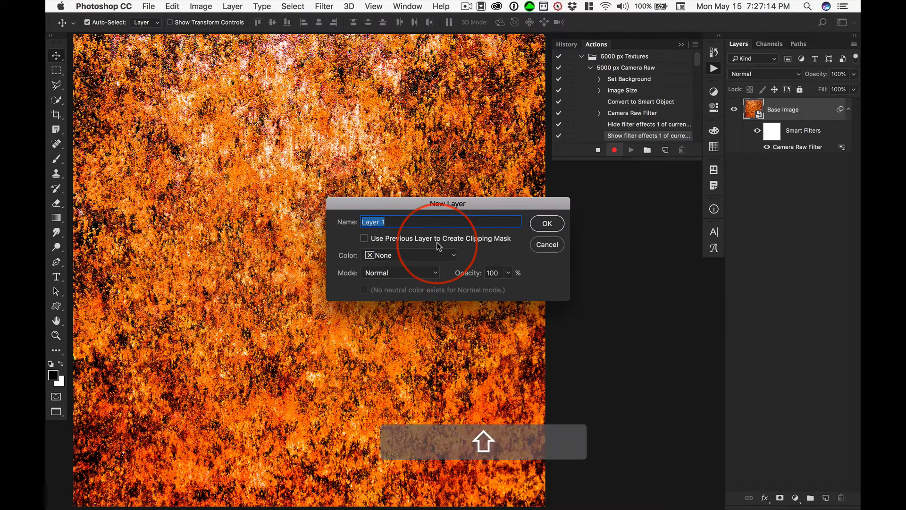
pyautogui.write('Touch Up')
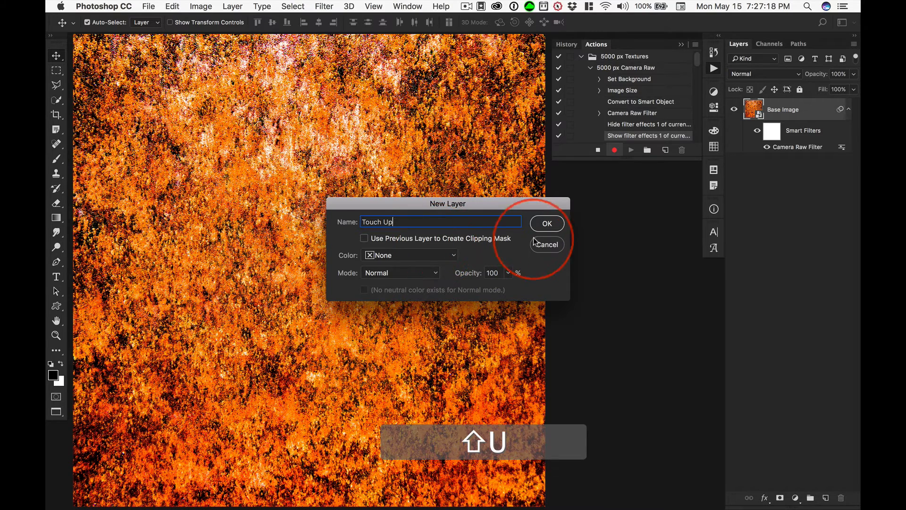
pyautogui.click(547, 223)
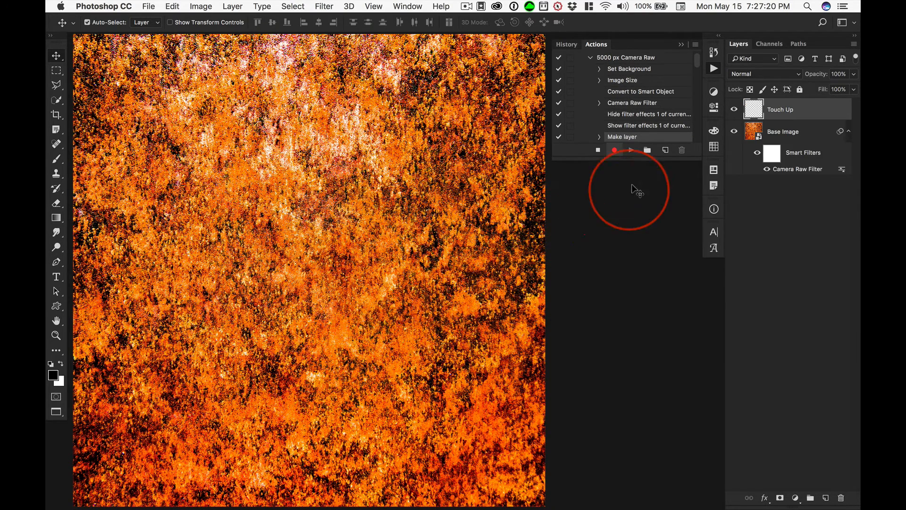
# - Stop recording the 5000 px Camera Raw action and collapse its list of recorded commands
pyautogui.click(598, 150)
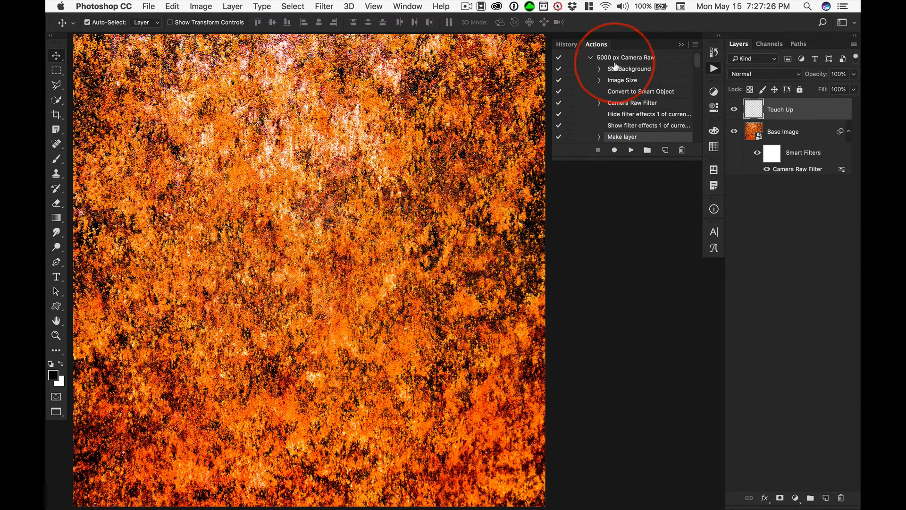
pyautogui.scroll(1, 593, 92)
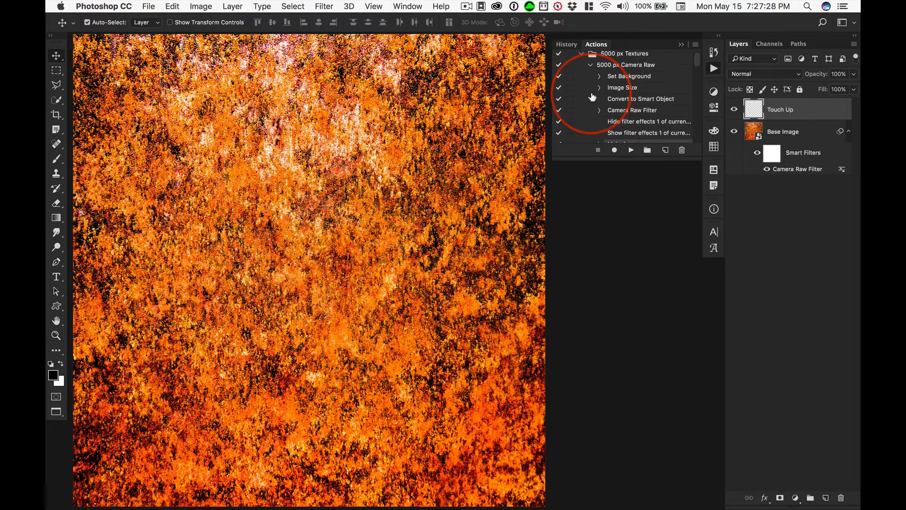
pyautogui.click(590, 68)
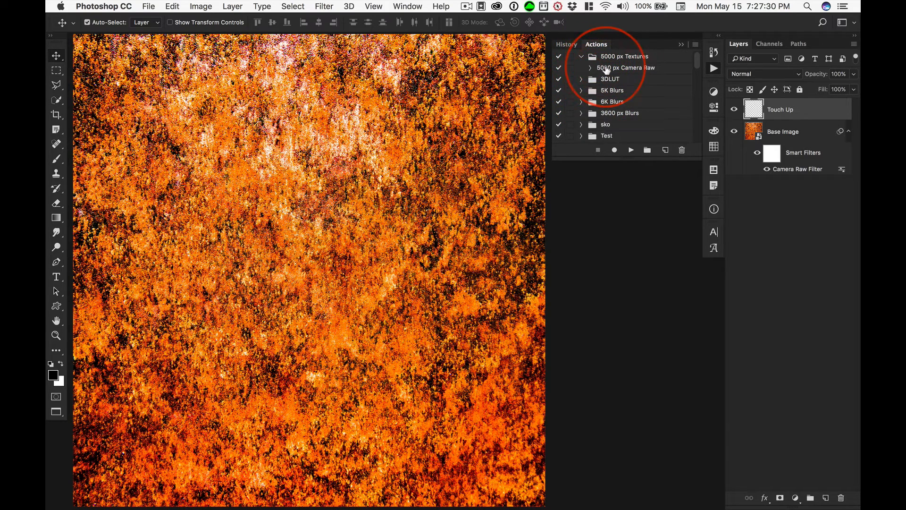
# - Revert the texture to its original Open state in the document history
pyautogui.click(714, 52)
pyautogui.scroll(2, 640, 91)
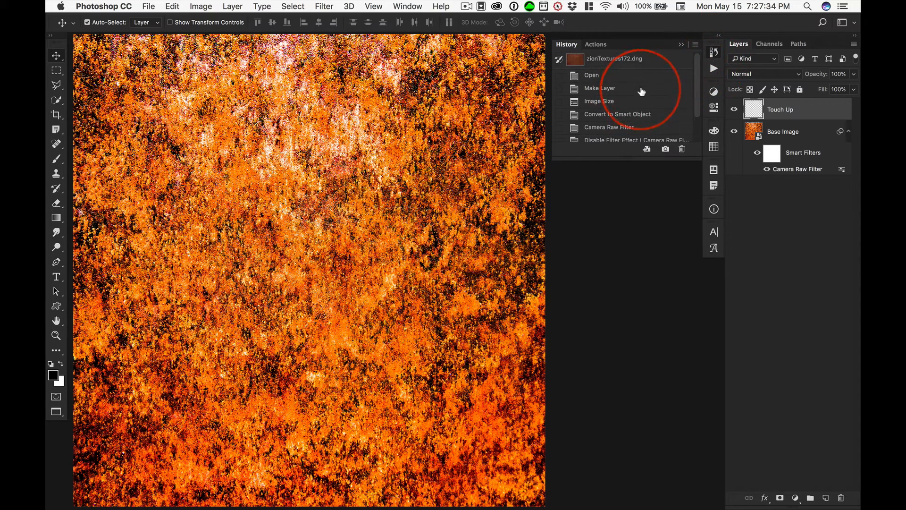
pyautogui.click(590, 76)
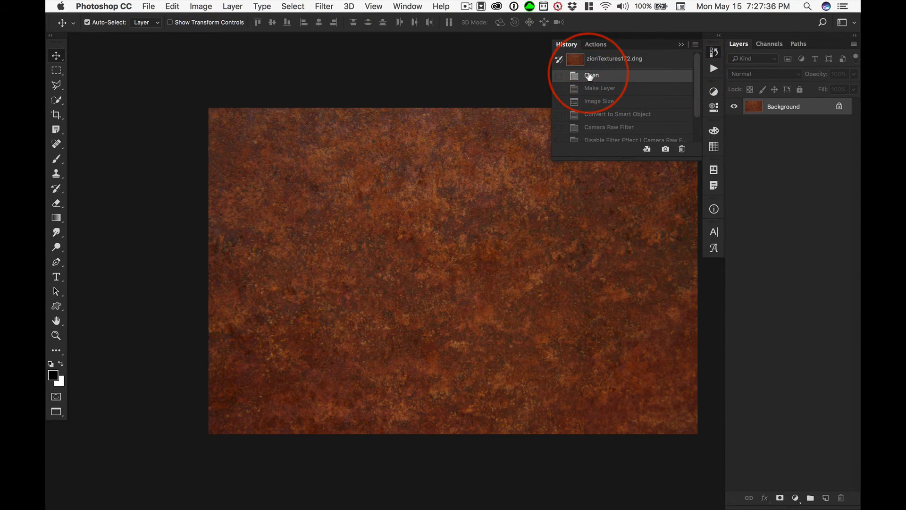
# - Play the 5000 px Camera Raw action on the reverted texture and inspect the processed image
pyautogui.click(713, 68)
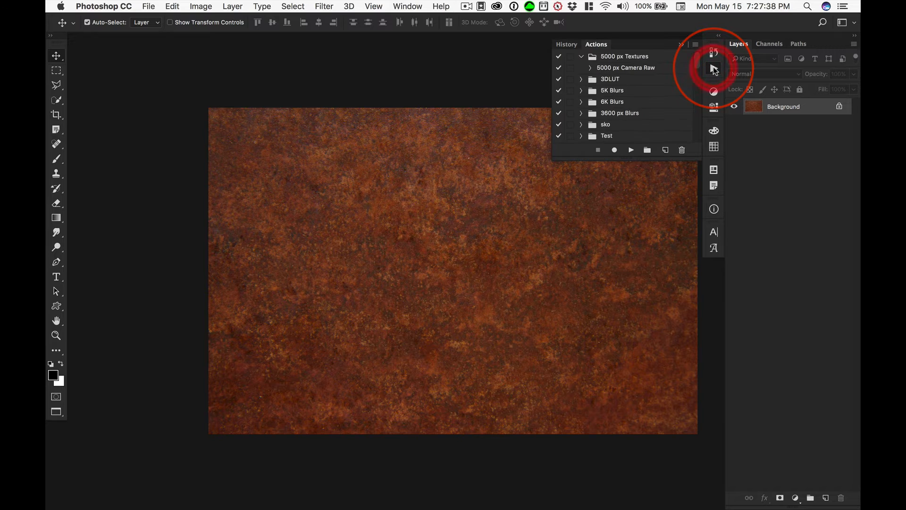
pyautogui.click(613, 67)
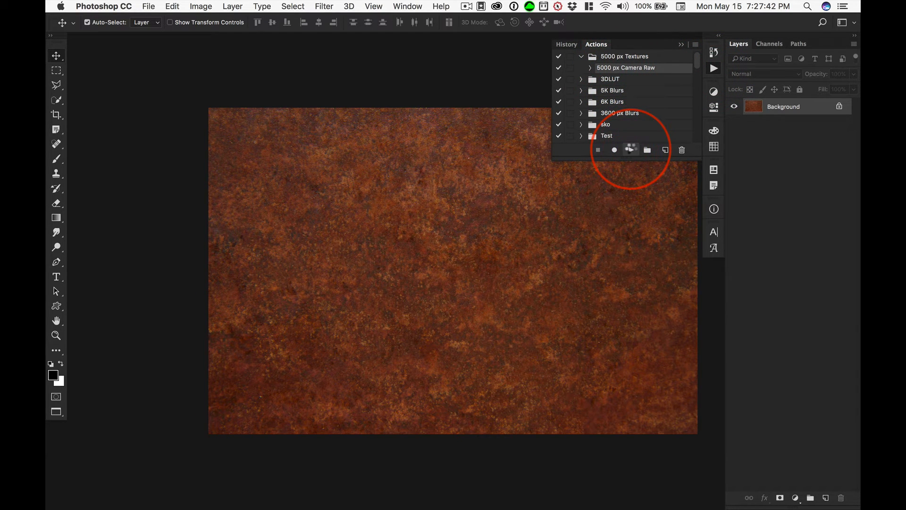
pyautogui.click(631, 150)
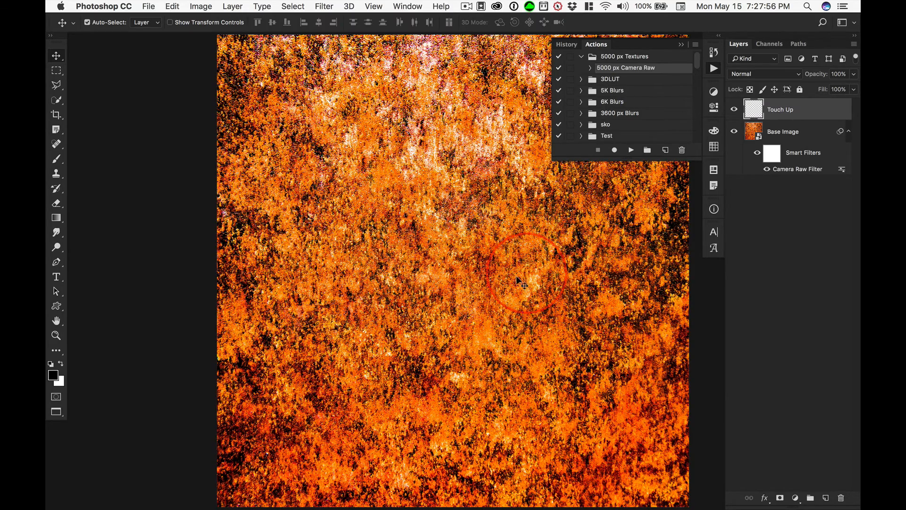
pyautogui.moveTo(474, 255); pyautogui.dragTo(338, 255)
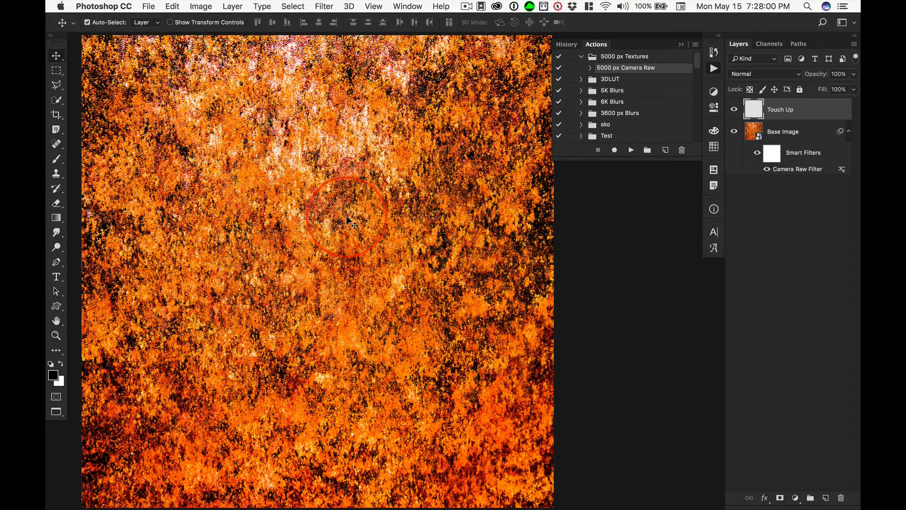